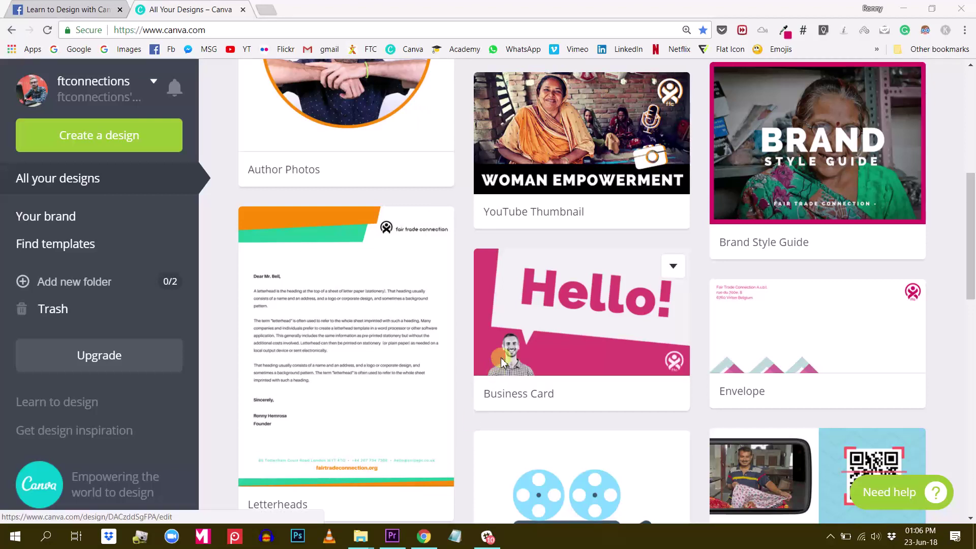
# - Open Canva's Colors page by adding /colors after canva.com in the address
pyautogui.scroll(-1, 501, 362)
pyautogui.scroll(7, 502, 361)
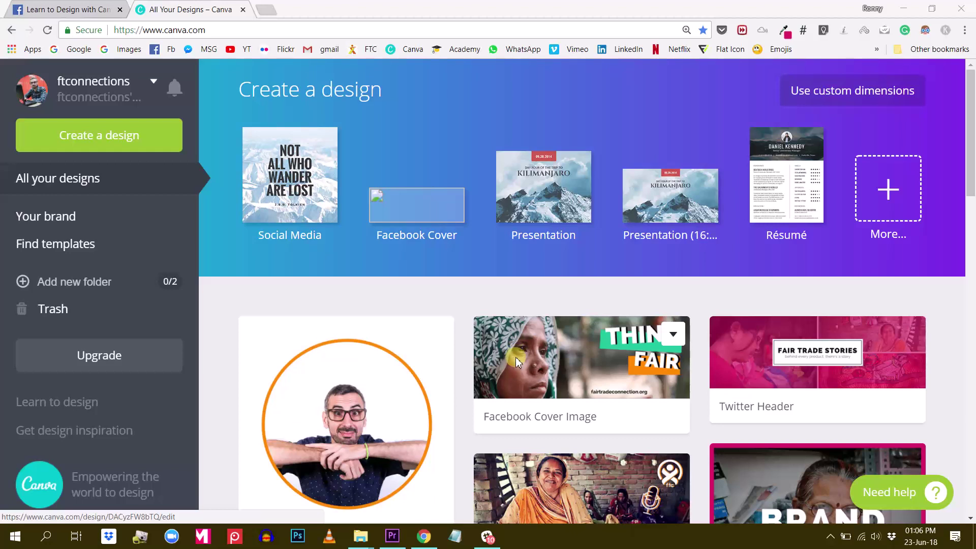
pyautogui.scroll(-12, 515, 357)
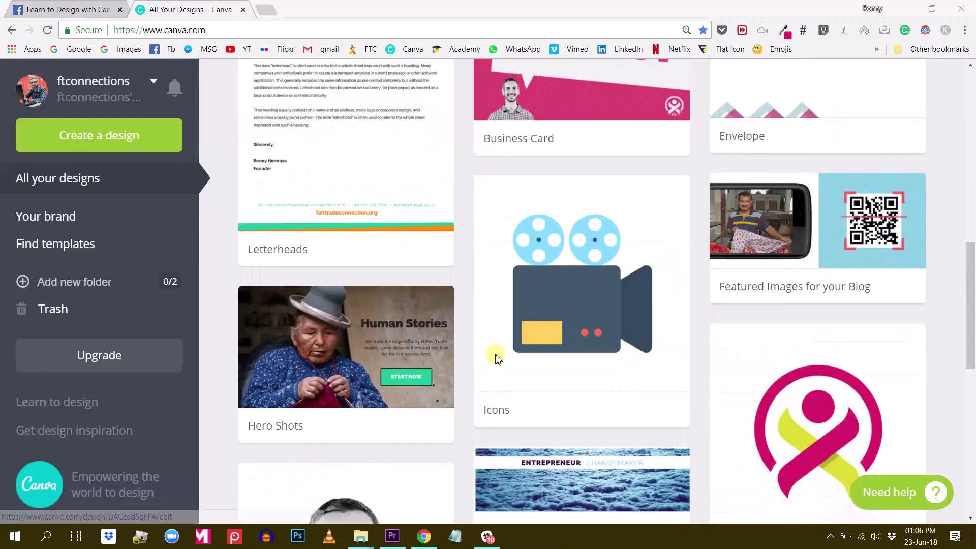
pyautogui.scroll(-4, 497, 359)
pyautogui.scroll(9, 496, 365)
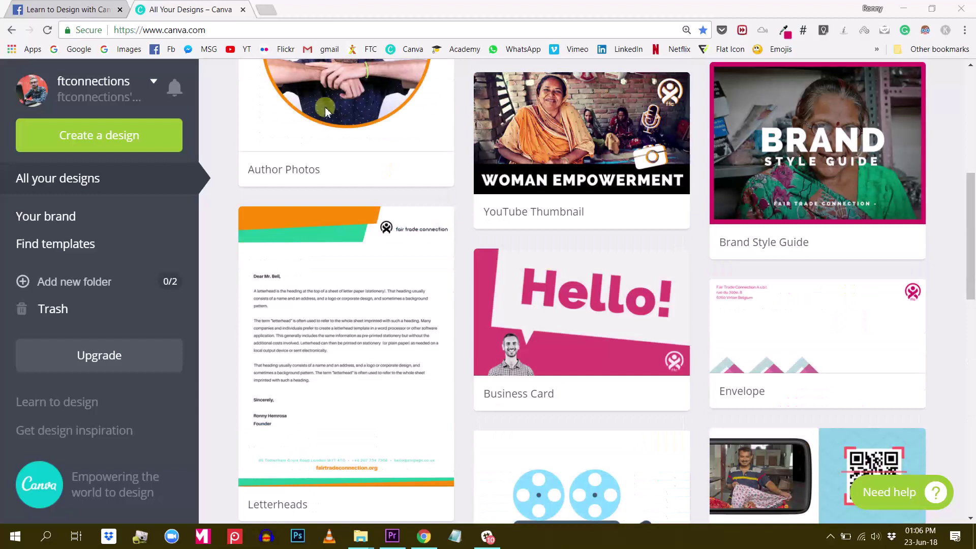
pyautogui.click(267, 30)
pyautogui.click(273, 31)
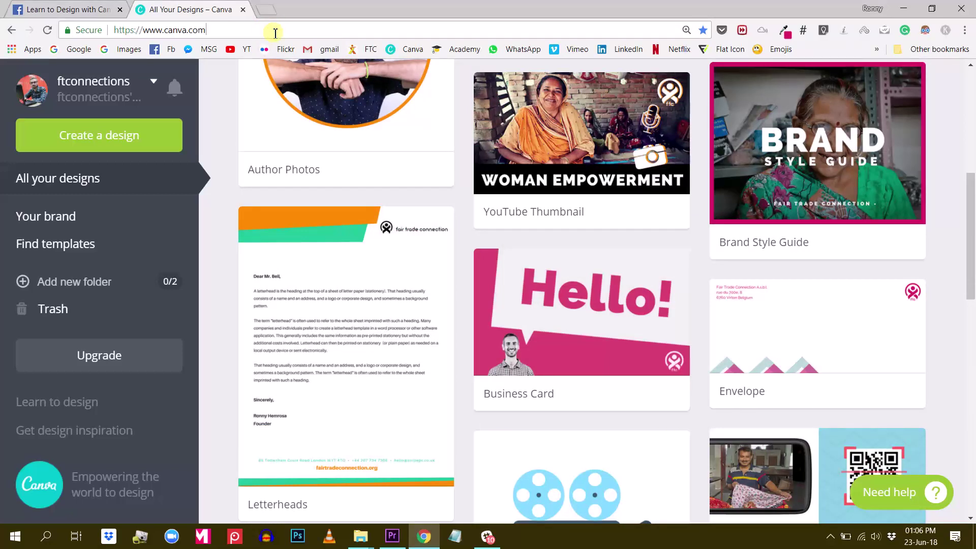
pyautogui.write('/colors')
pyautogui.press('Return')
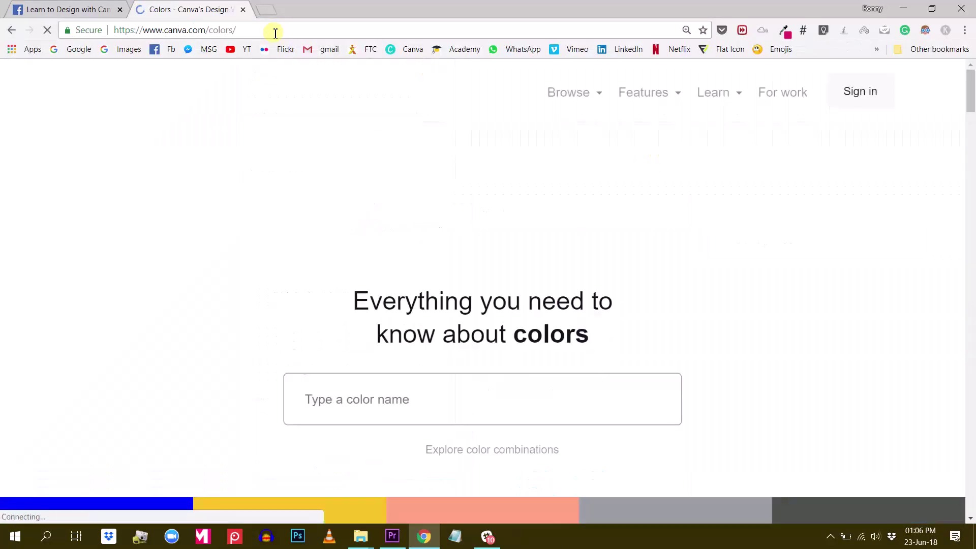
# - Scroll down to the page footer and highlight the Resources heading
pyautogui.scroll(-4, 524, 300)
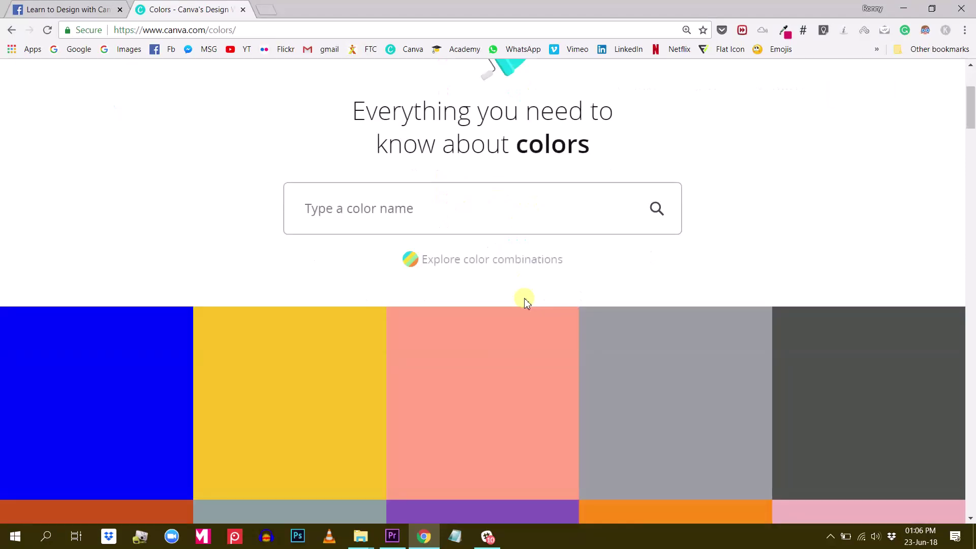
pyautogui.scroll(-5, 520, 293)
pyautogui.scroll(-7, 436, 259)
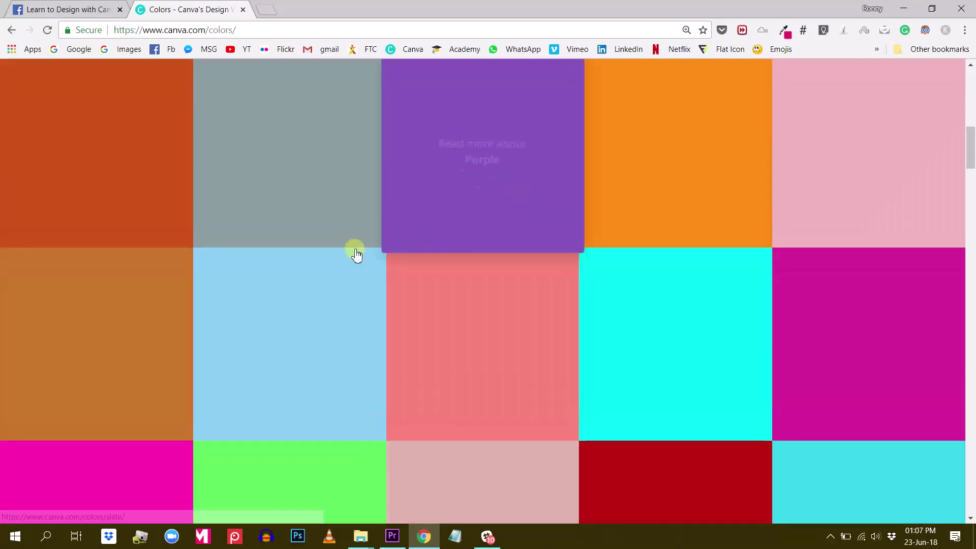
pyautogui.scroll(-20, 506, 229)
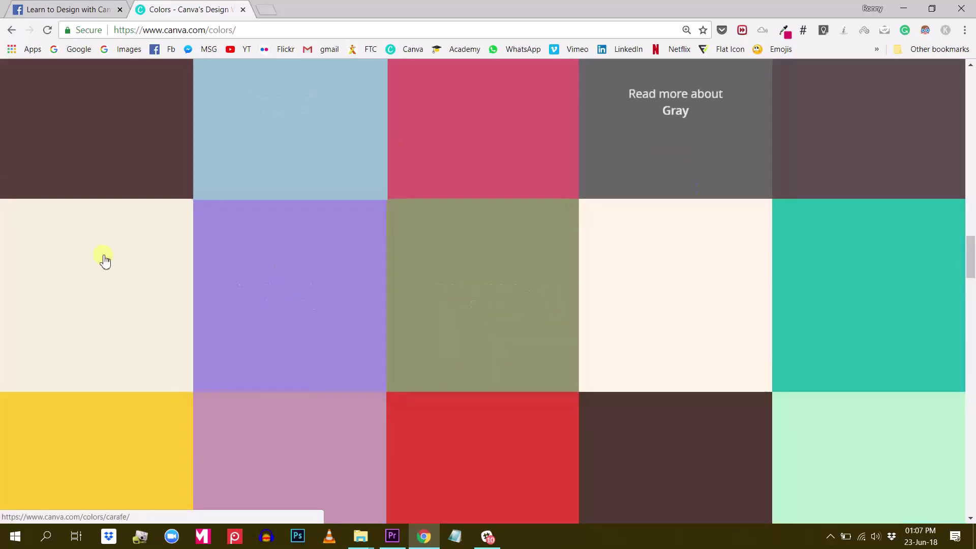
pyautogui.scroll(-5, 402, 292)
pyautogui.scroll(-3, 402, 294)
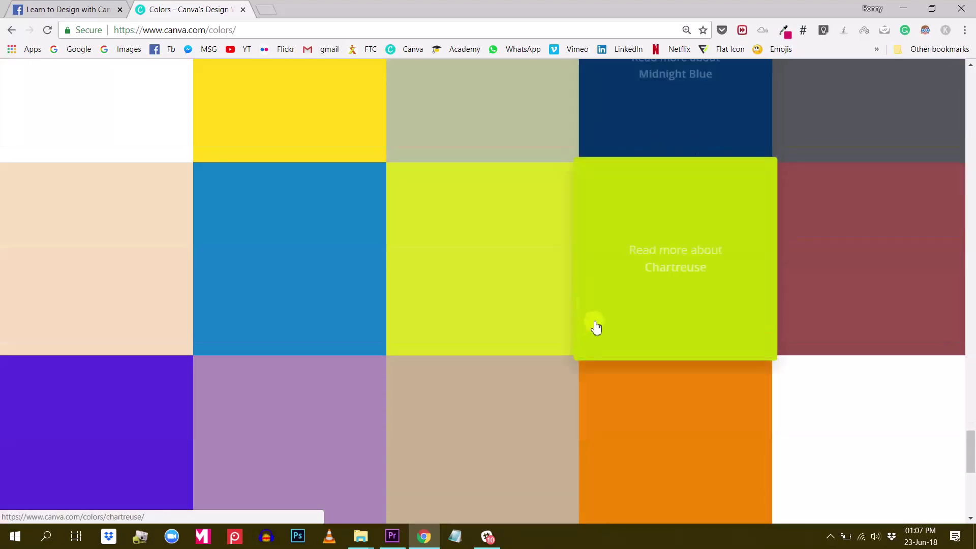
pyautogui.scroll(-9, 595, 326)
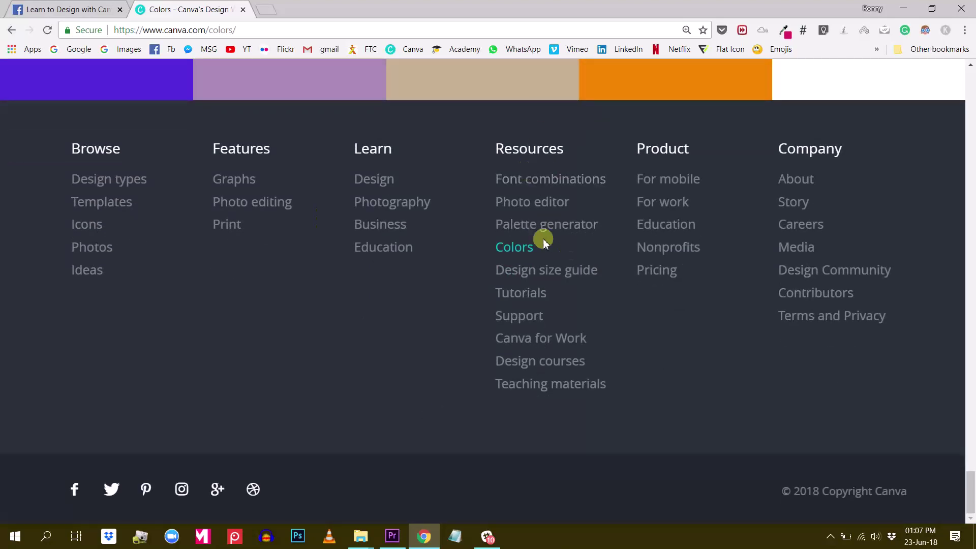
pyautogui.moveTo(496, 151); pyautogui.dragTo(562, 154)
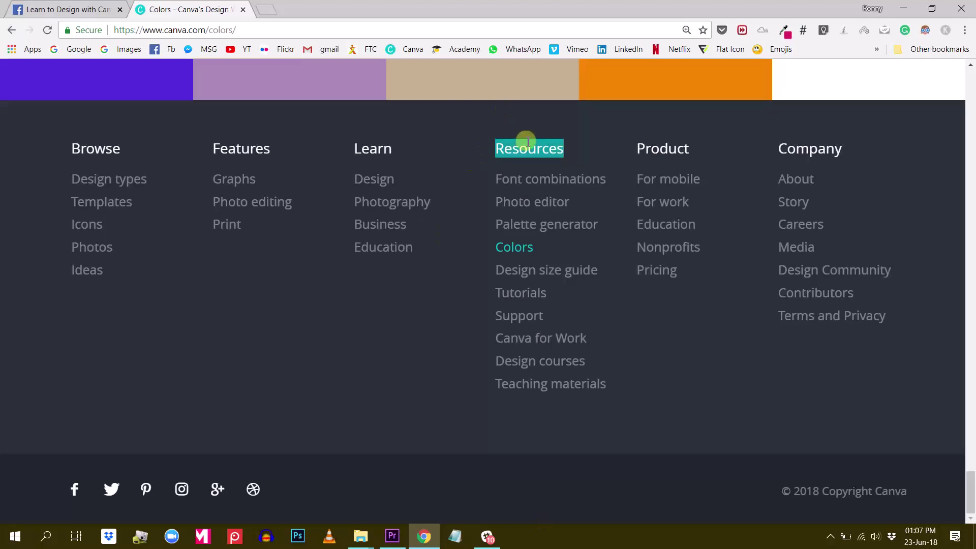
# - Open the Palette generator and review the demo photo's Peru, Burly Wood, Dark Olive Green, Dark Khaki, Beige swatches
pyautogui.click(542, 226)
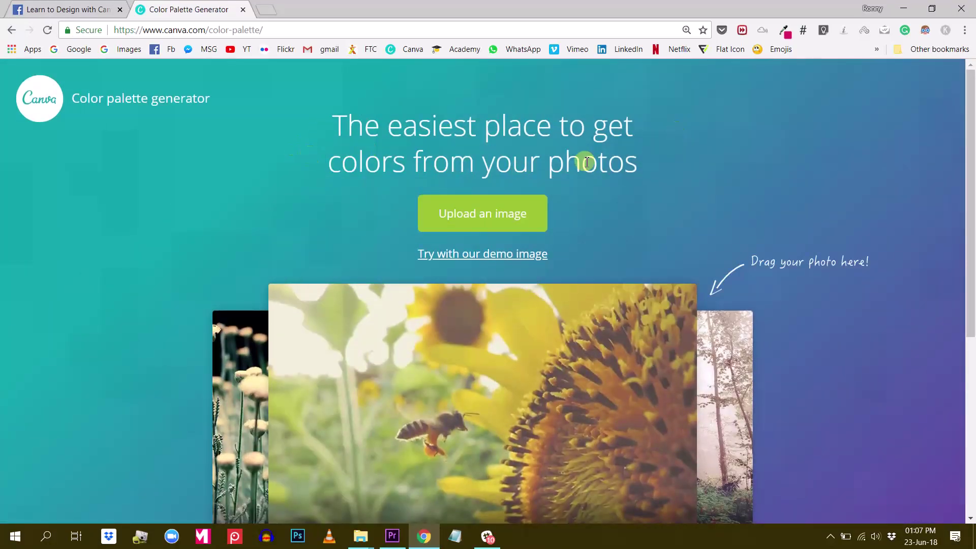
pyautogui.scroll(-1, 712, 203)
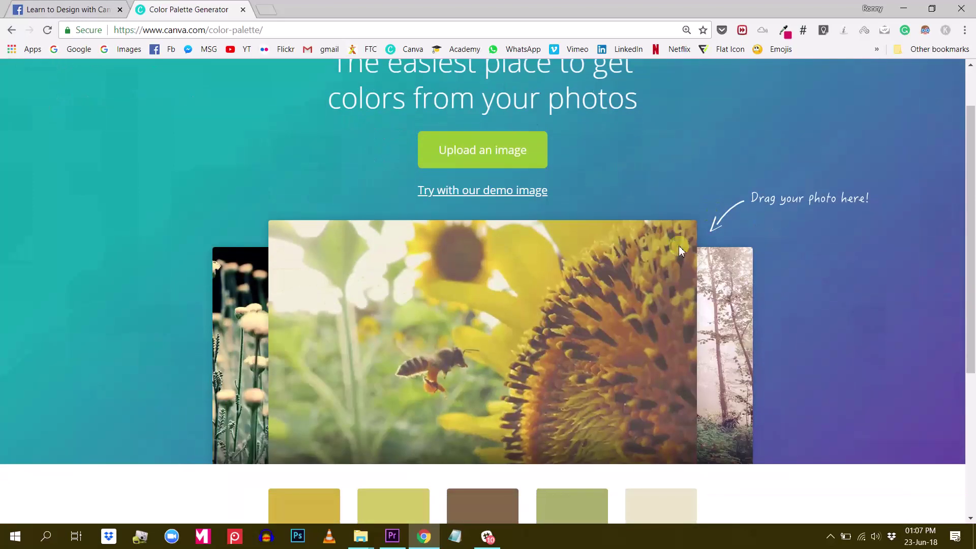
pyautogui.scroll(-1, 453, 348)
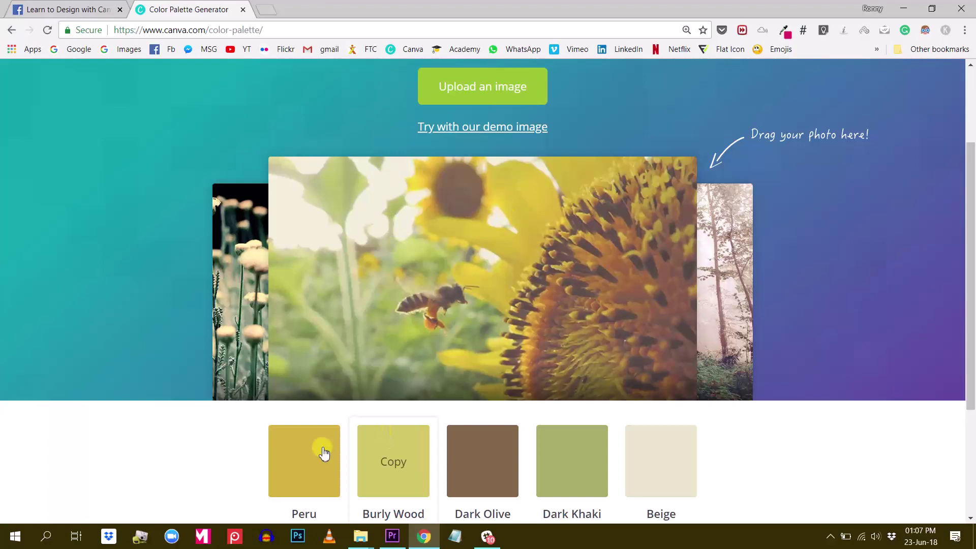
pyautogui.scroll(-1, 557, 463)
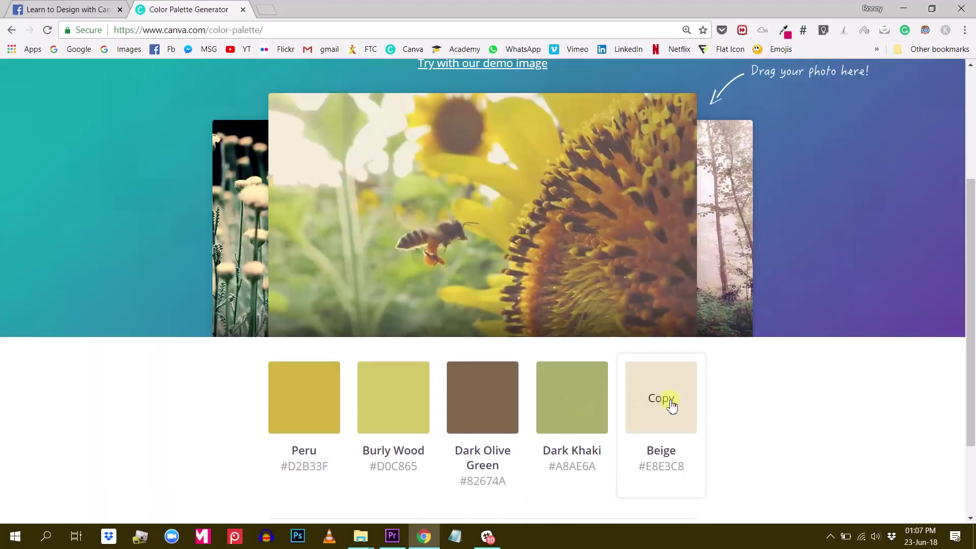
pyautogui.scroll(2, 415, 386)
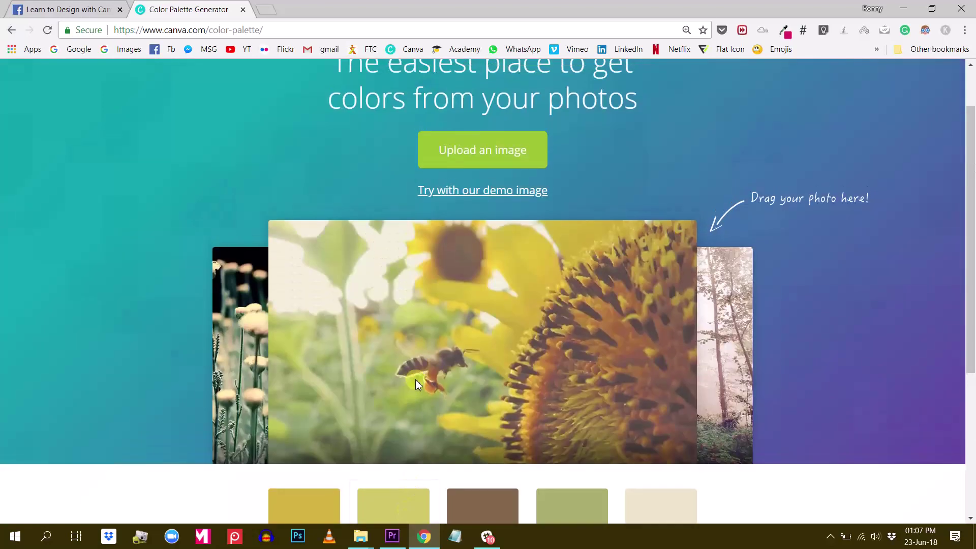
pyautogui.scroll(-1, 421, 379)
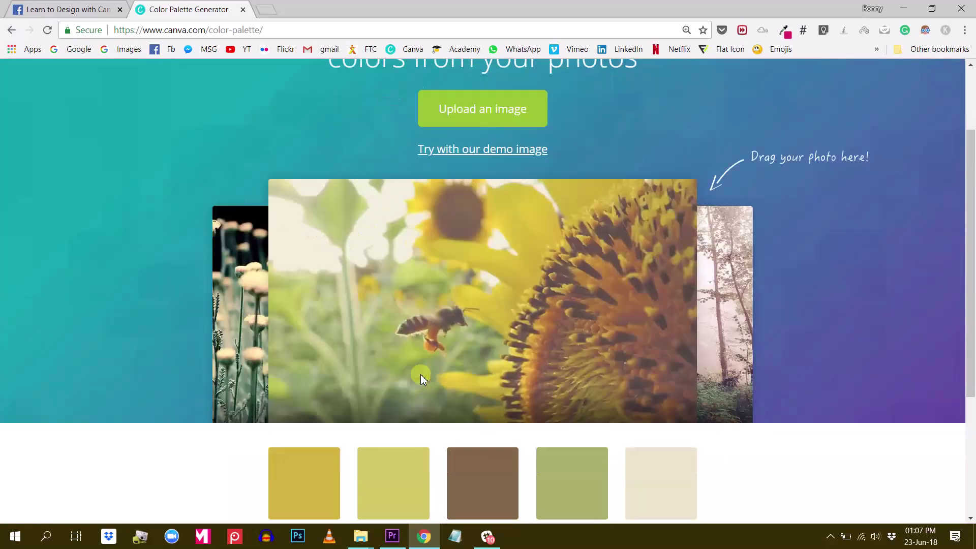
# - Upload image 5 (Instagram logo) for its Sandy Brown #F9A745 palette, then load canva.com in a new tab
pyautogui.moveTo(367, 540)
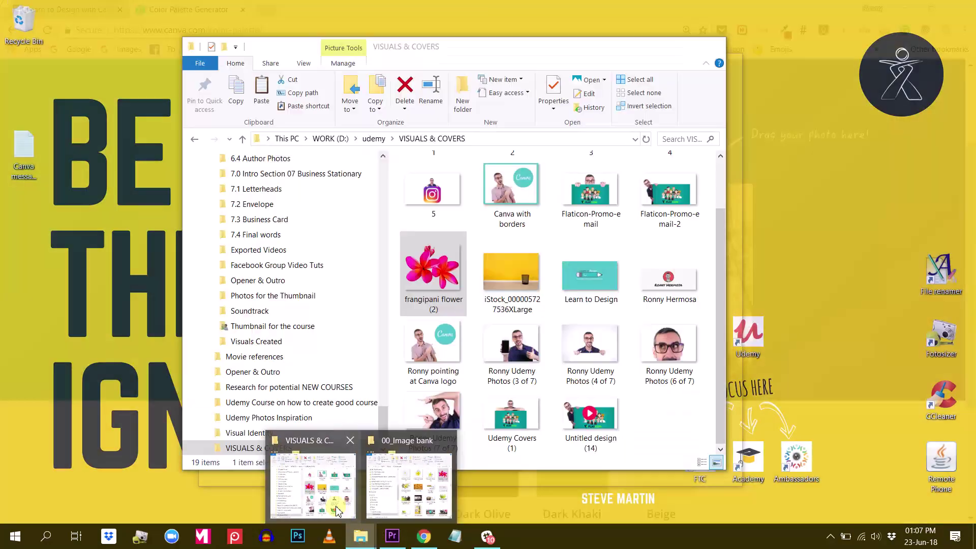
pyautogui.click(313, 486)
pyautogui.moveTo(509, 52); pyautogui.dragTo(263, 32)
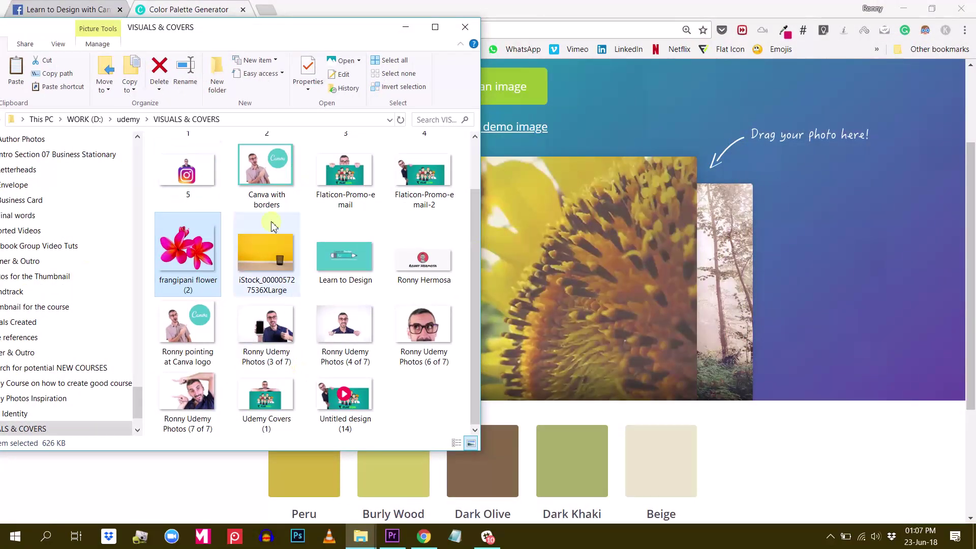
pyautogui.moveTo(187, 173); pyautogui.dragTo(590, 257)
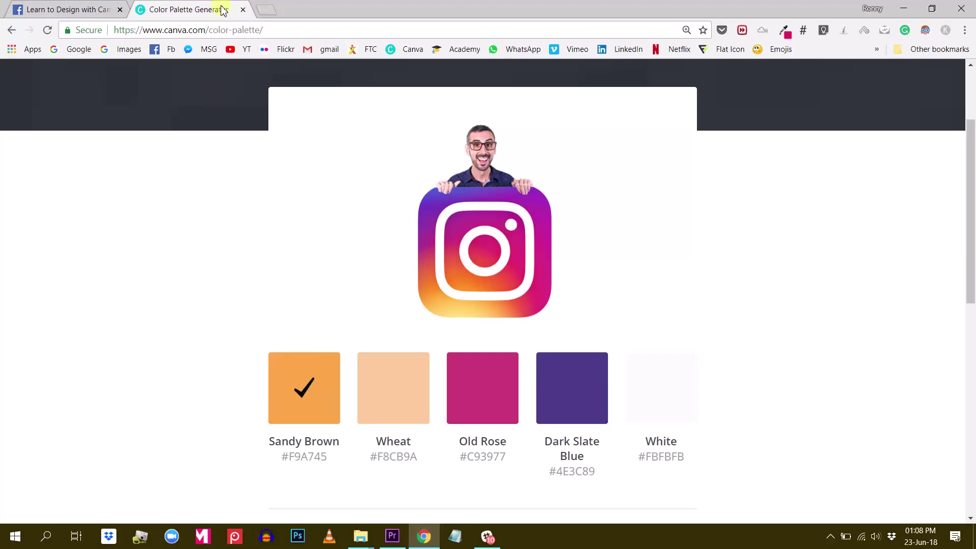
pyautogui.click(267, 11)
pyautogui.click(409, 49)
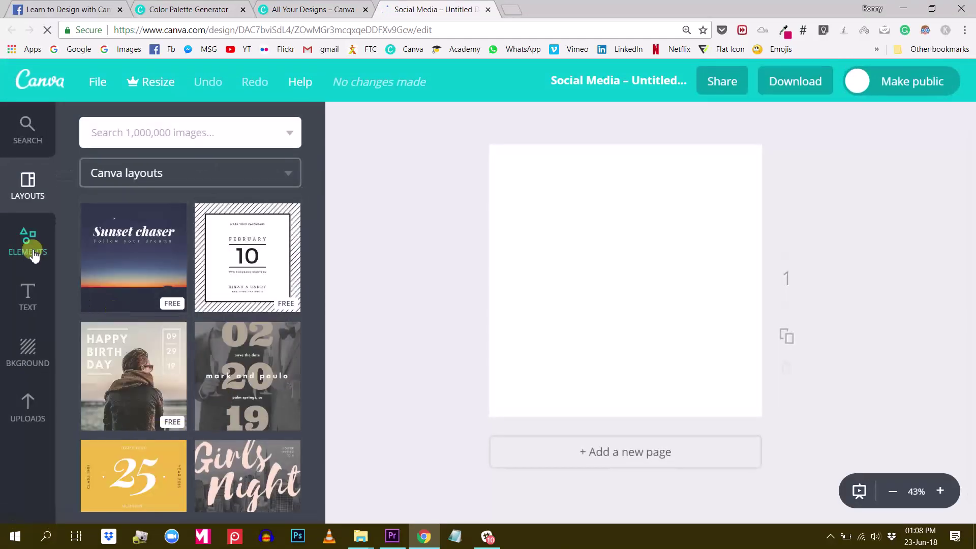
# - Add a square from Shapes and recolour it to custom colour #F9A745
pyautogui.click(29, 246)
pyautogui.click(115, 294)
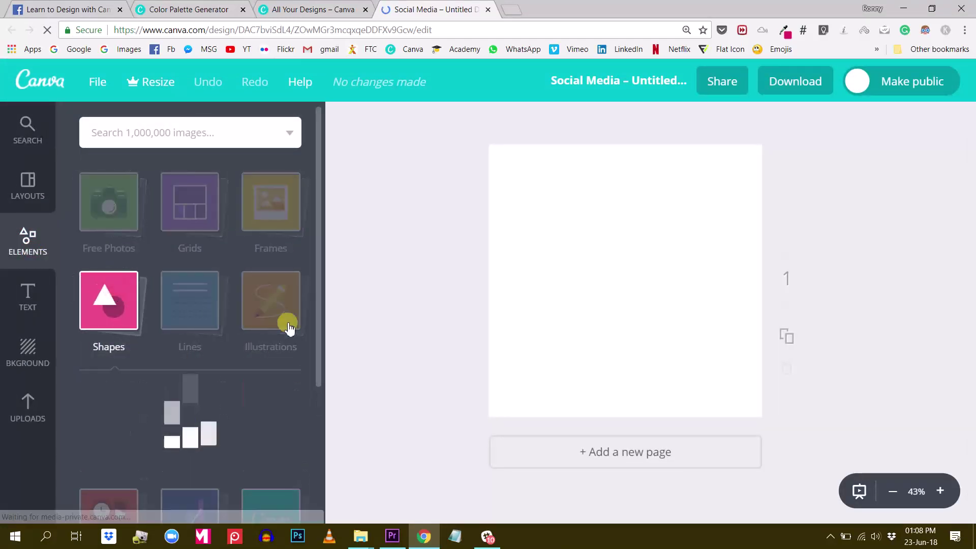
pyautogui.click(162, 429)
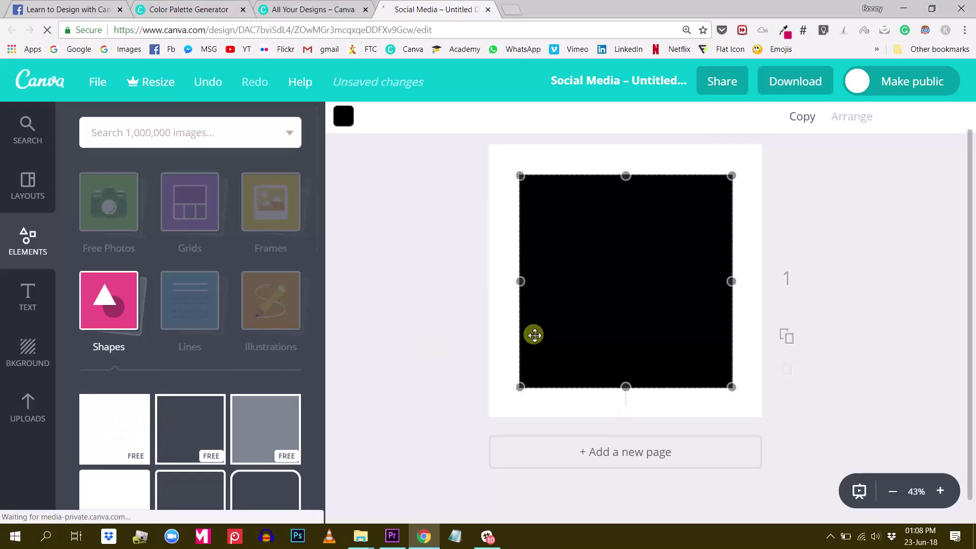
pyautogui.click(344, 120)
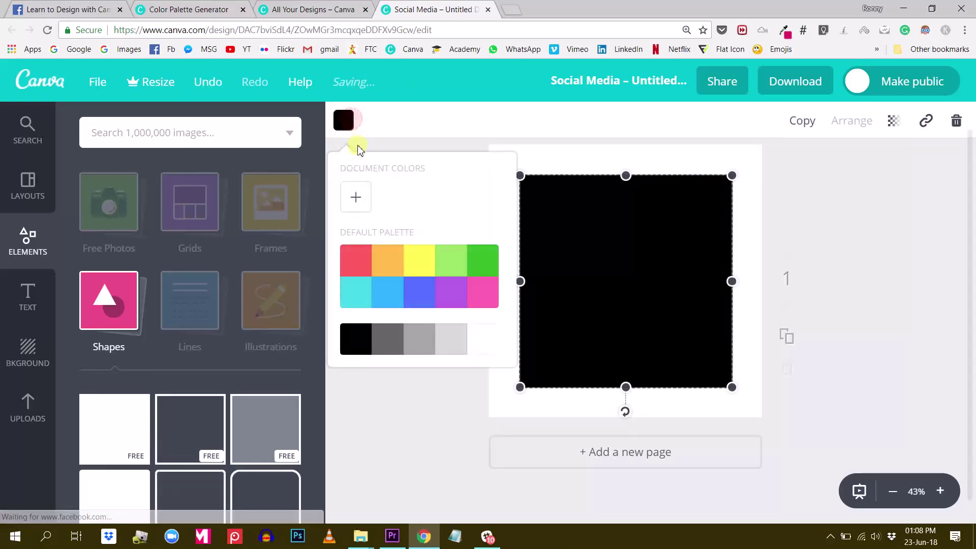
pyautogui.click(356, 197)
pyautogui.click(485, 412)
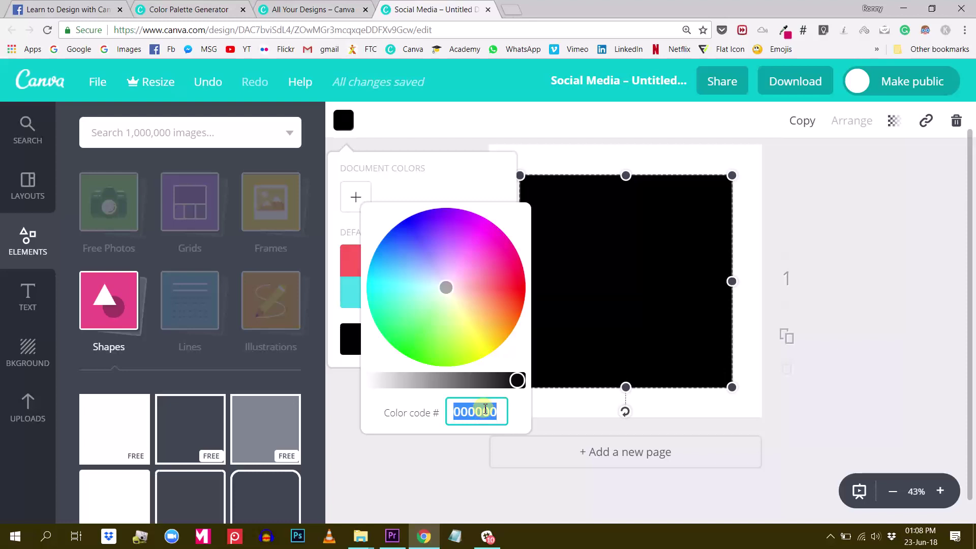
pyautogui.write('F9A745')
pyautogui.click(950, 270)
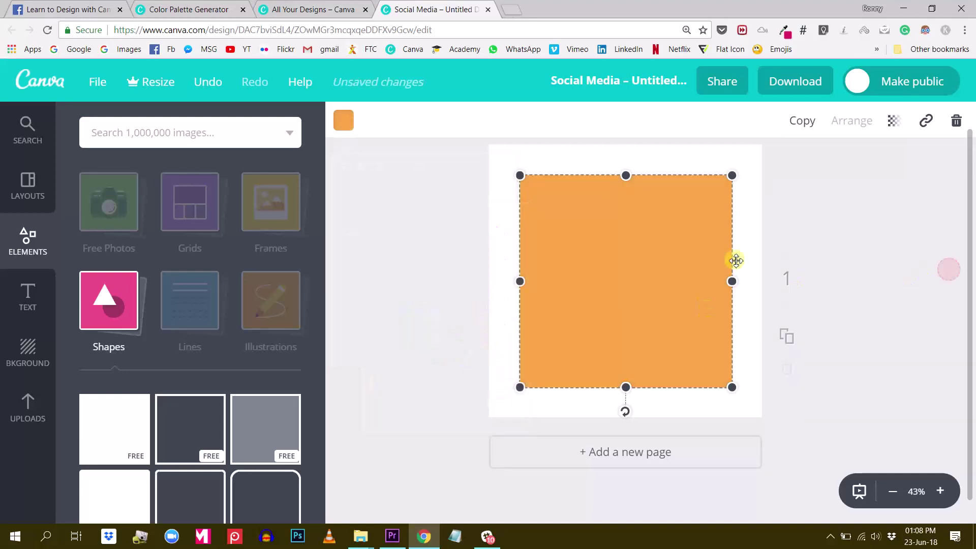
pyautogui.click(863, 232)
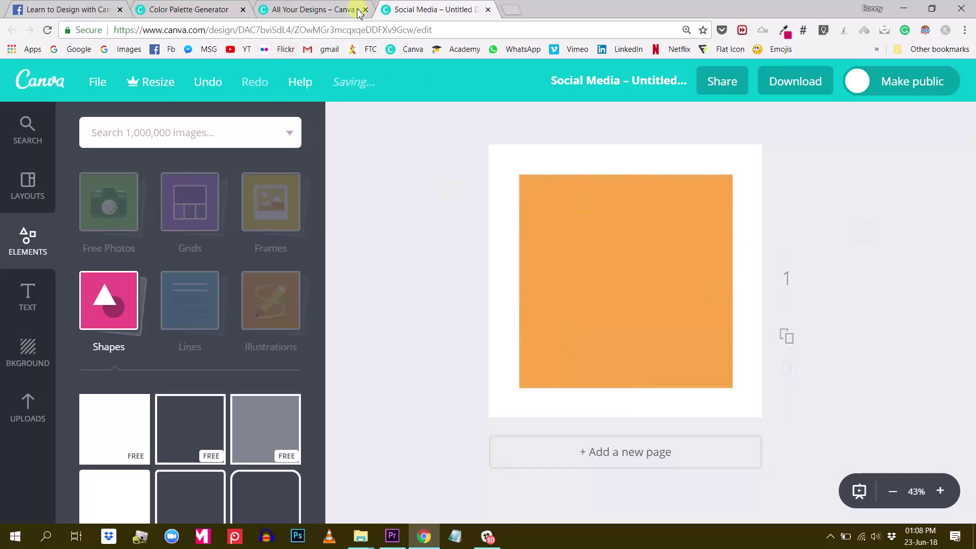
# - Switch browser tabs back to the Color Palette Generator
pyautogui.click(291, 12)
pyautogui.click(414, 14)
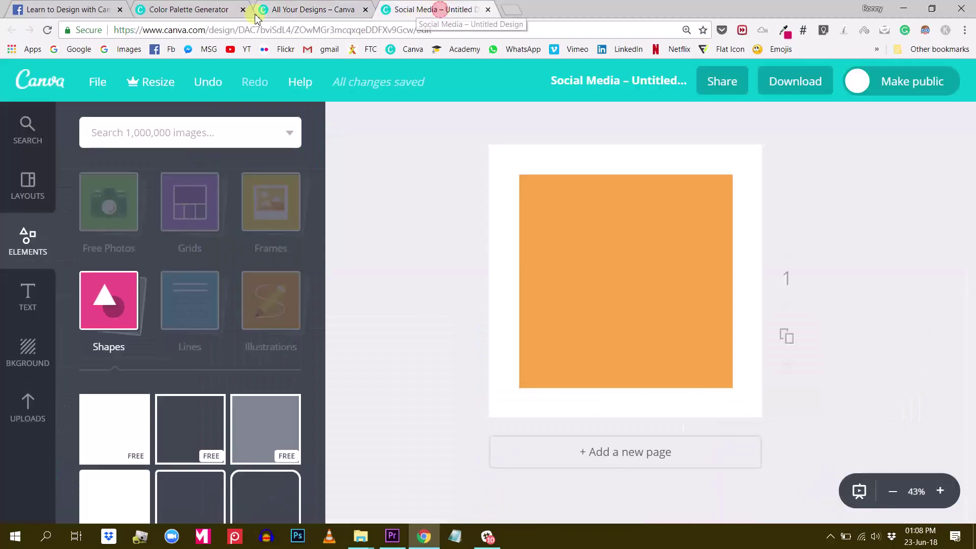
pyautogui.click(208, 15)
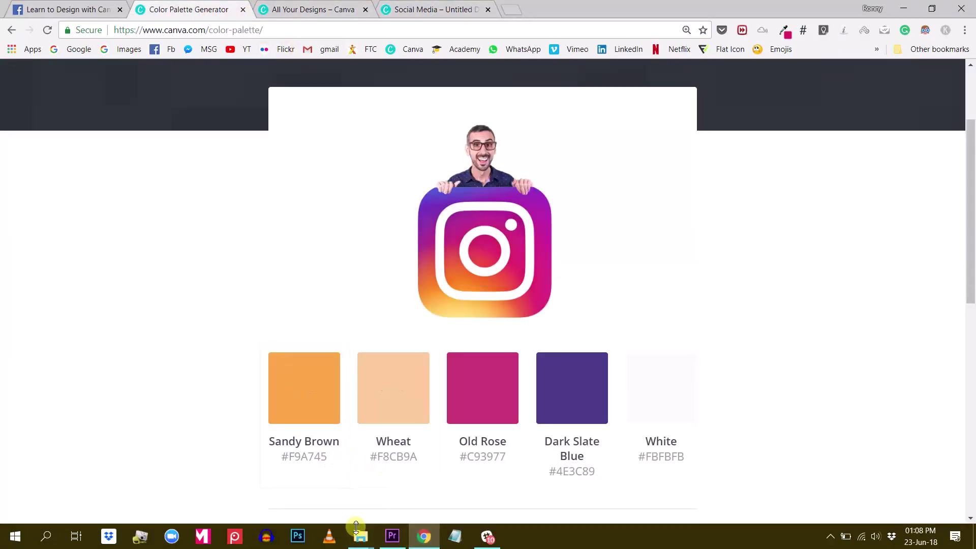
# - Upload the iStock yellow-wall photo, getting Gold #FCCC23, Gold #FABE10, Tan, Saddle Brown and Tan swatches
pyautogui.click(368, 542)
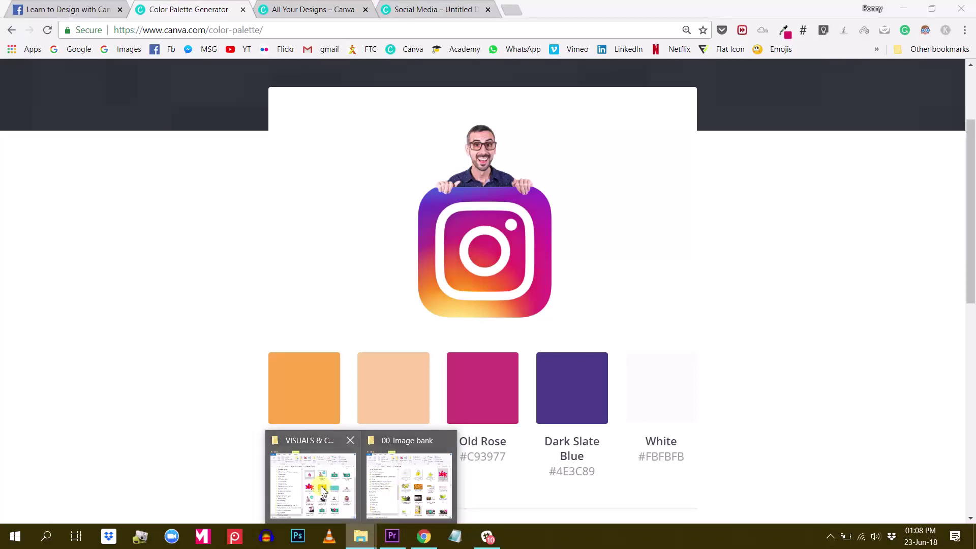
pyautogui.click(318, 486)
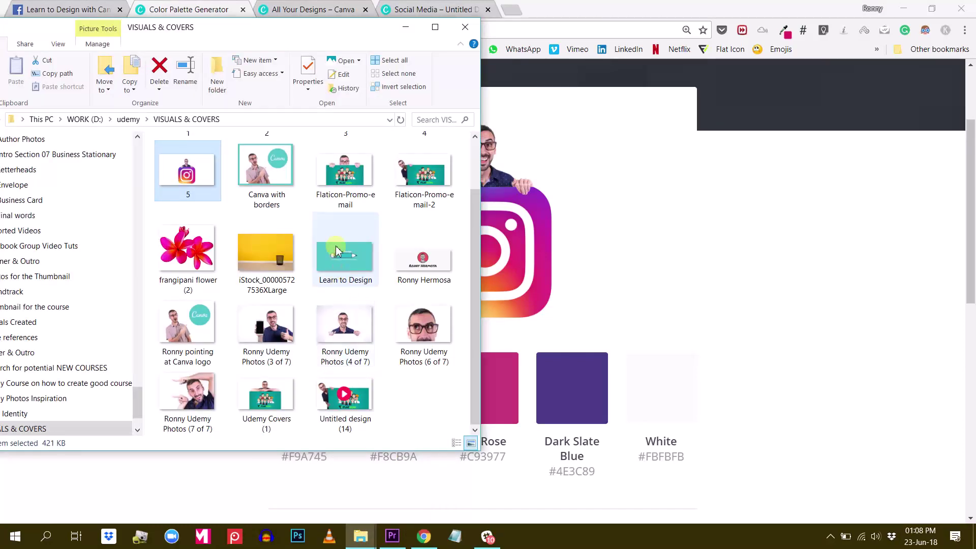
pyautogui.moveTo(266, 252); pyautogui.dragTo(510, 241)
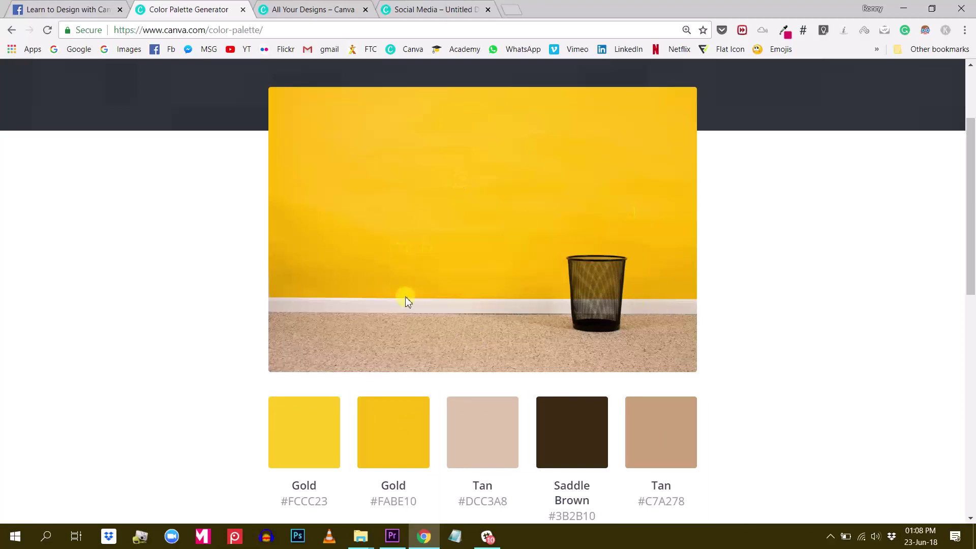
pyautogui.scroll(-5, 407, 301)
pyautogui.scroll(4, 407, 301)
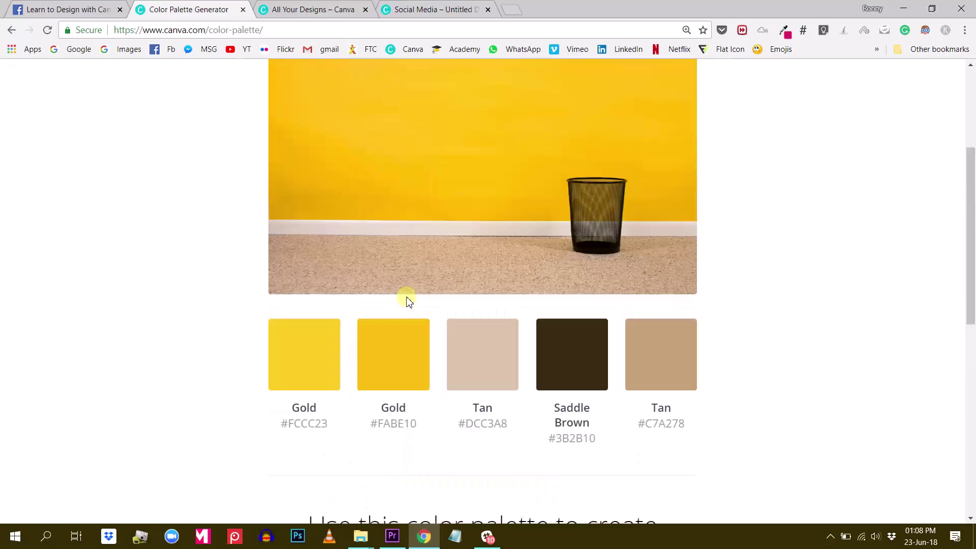
pyautogui.scroll(2, 408, 301)
# - Upload the pointing-at-Canva-logo photo and review its Wheat, Medium Turquoise, Rosy Brown, White, Dark Olive Green palette
pyautogui.moveTo(436, 536)
pyautogui.moveTo(361, 536)
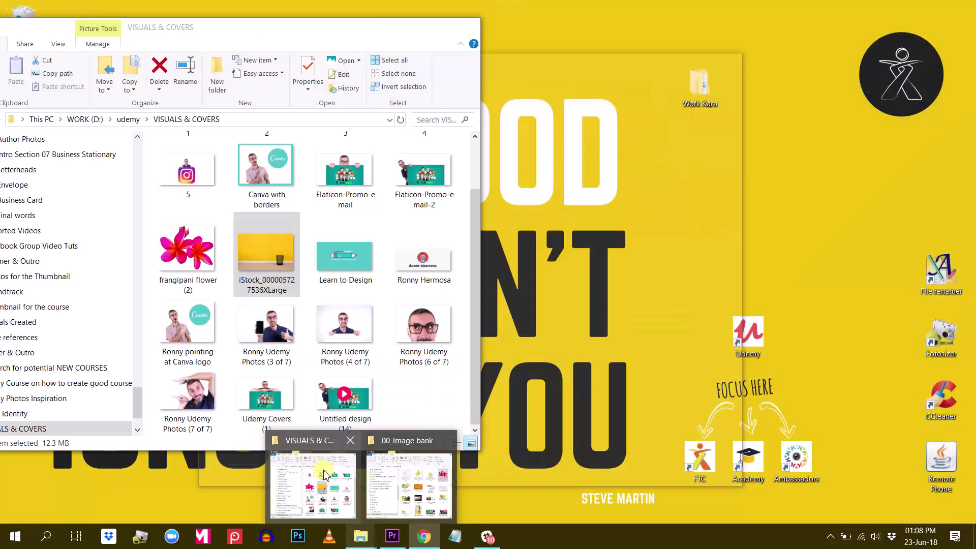
pyautogui.click(325, 475)
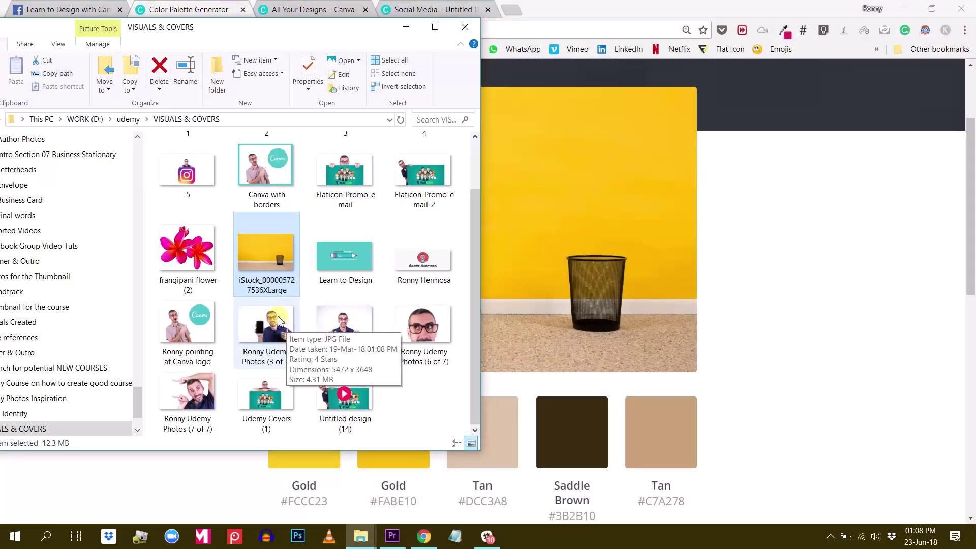
pyautogui.moveTo(187, 325); pyautogui.dragTo(595, 272)
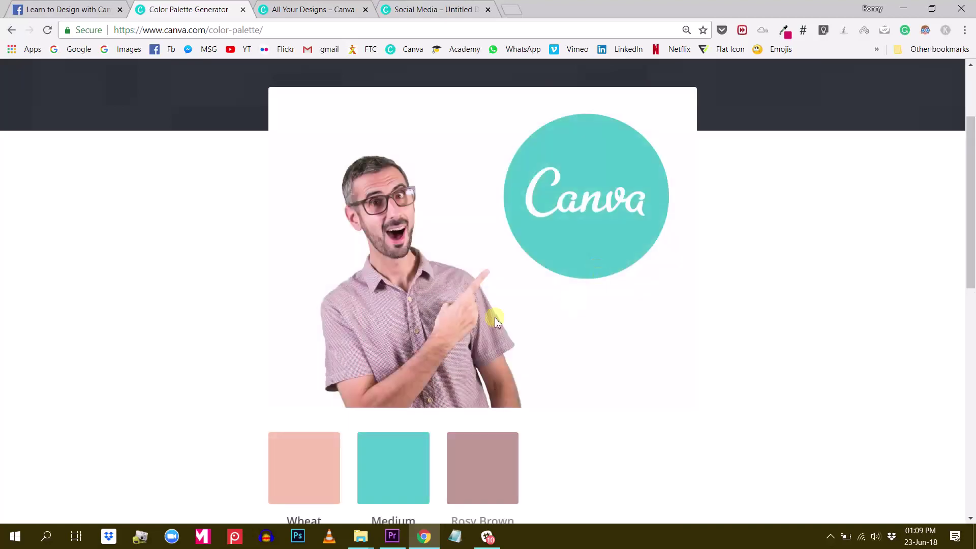
pyautogui.scroll(-1, 496, 317)
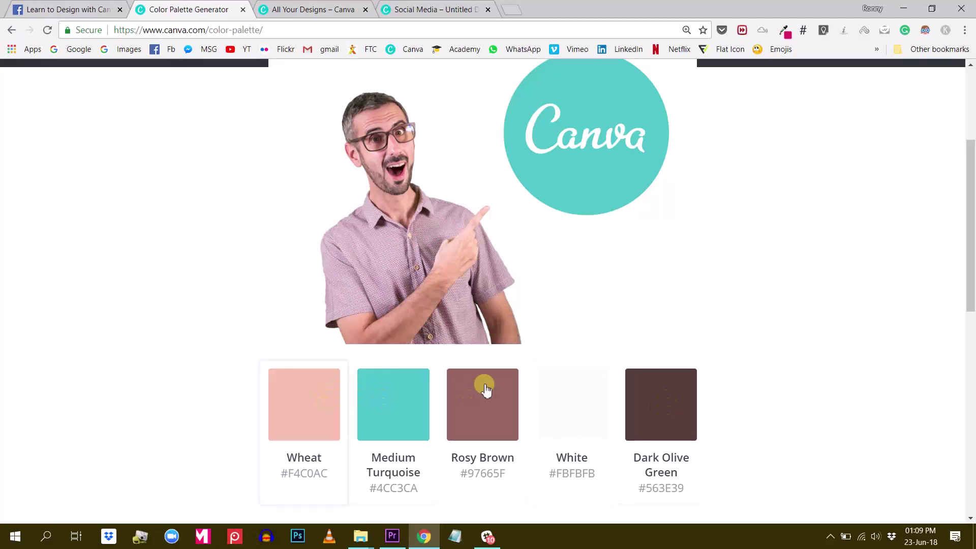
pyautogui.scroll(-2, 525, 394)
pyautogui.scroll(3, 525, 395)
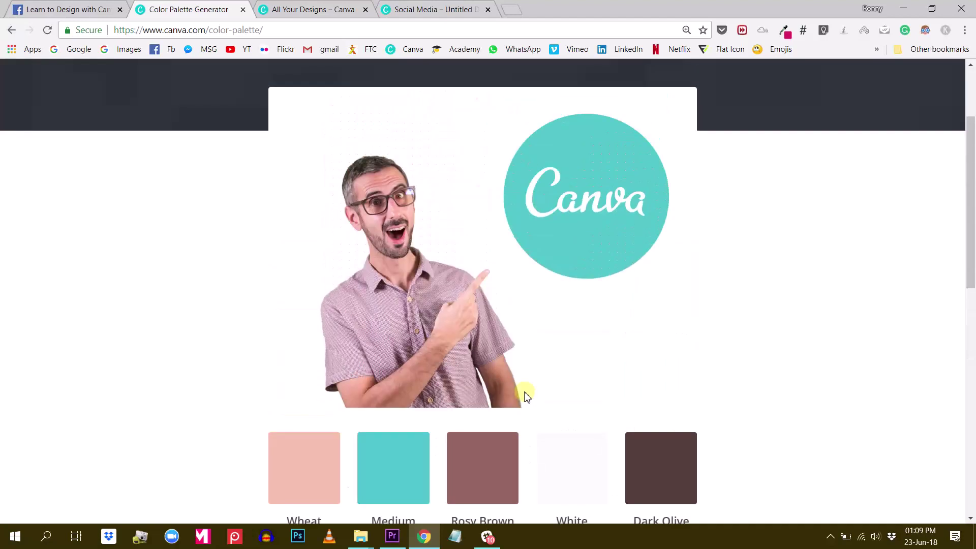
pyautogui.scroll(3, 525, 395)
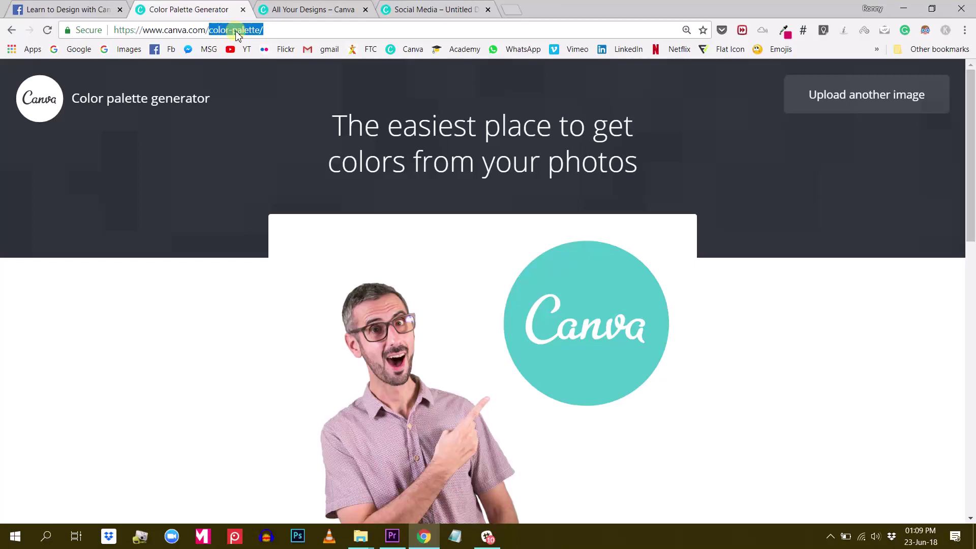
pyautogui.scroll(-15, 566, 279)
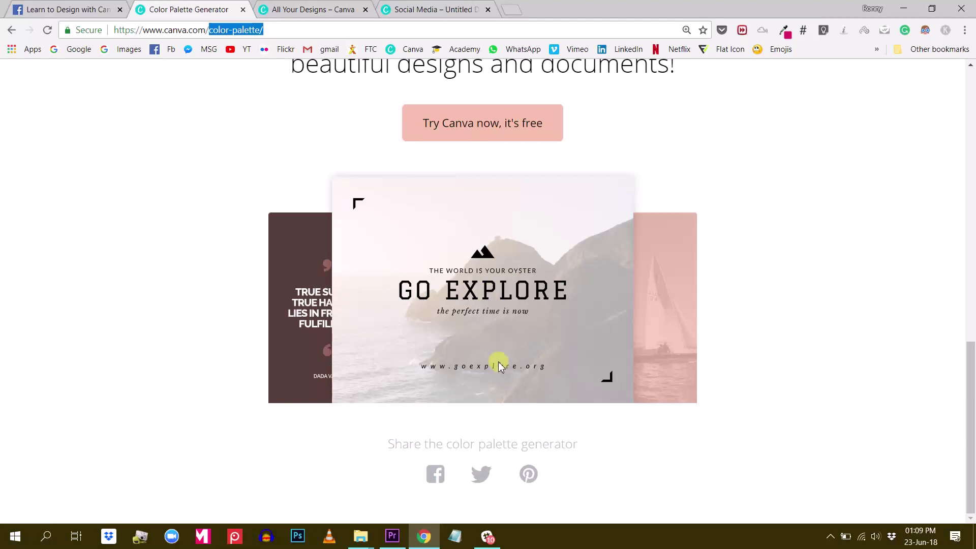
pyautogui.scroll(10, 584, 361)
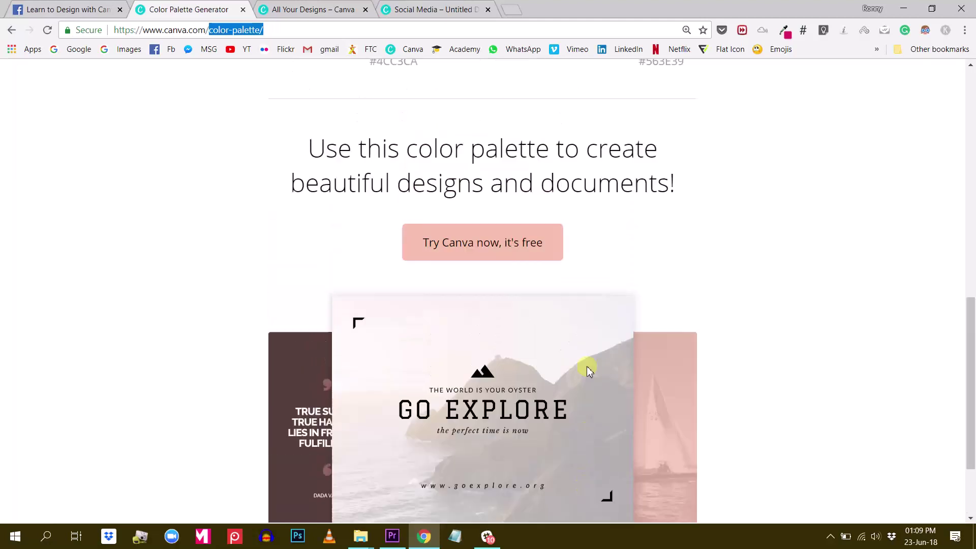
pyautogui.scroll(3, 588, 362)
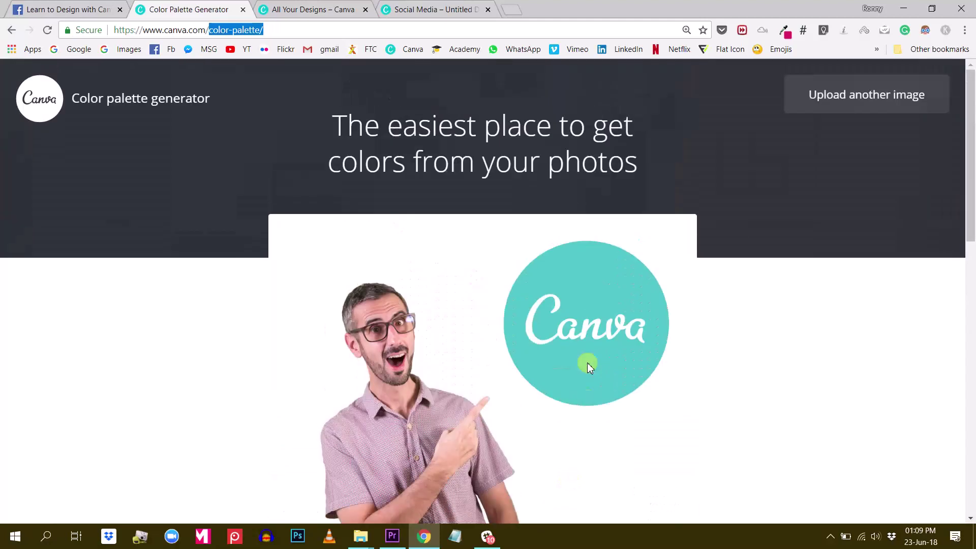
pyautogui.scroll(-4, 588, 362)
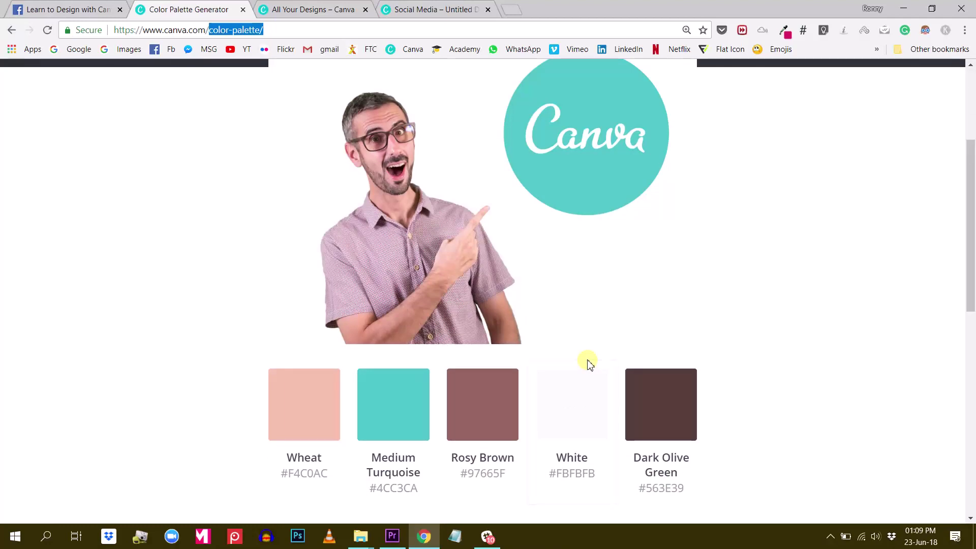